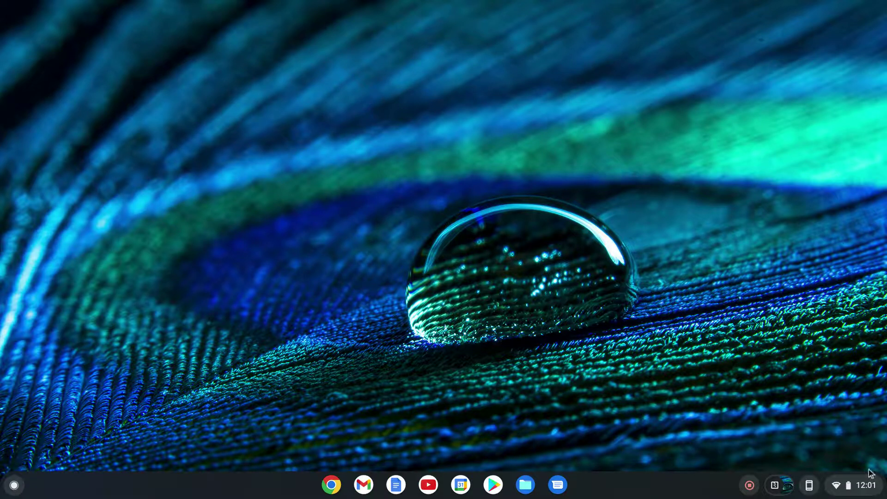
From the system tray, open Settings' Advanced > Developers section and start turning on the Linux development environment.
click(856, 490)
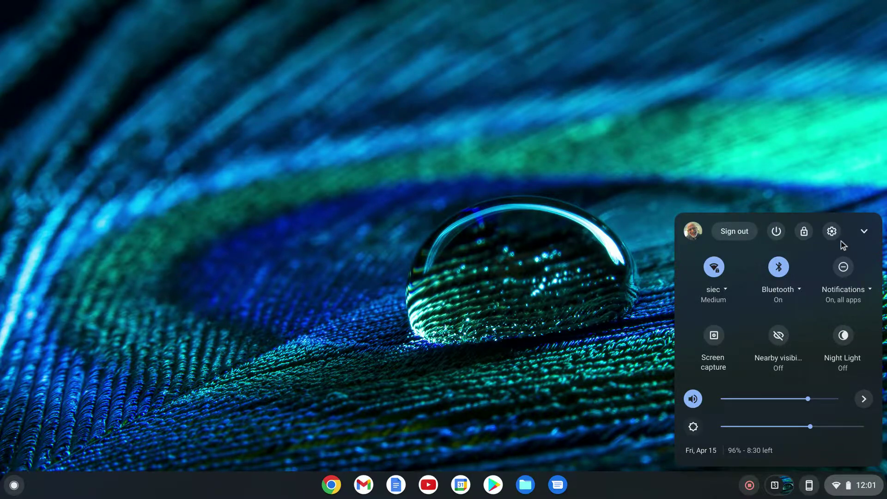
click(831, 231)
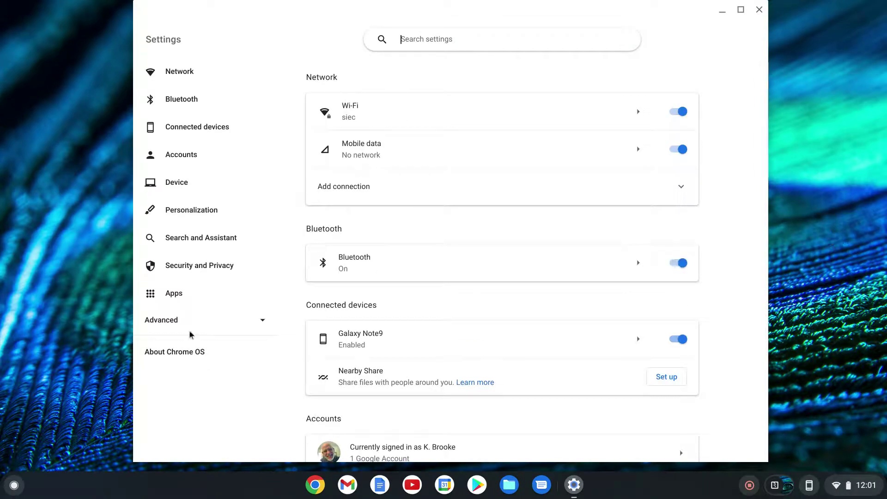
click(176, 319)
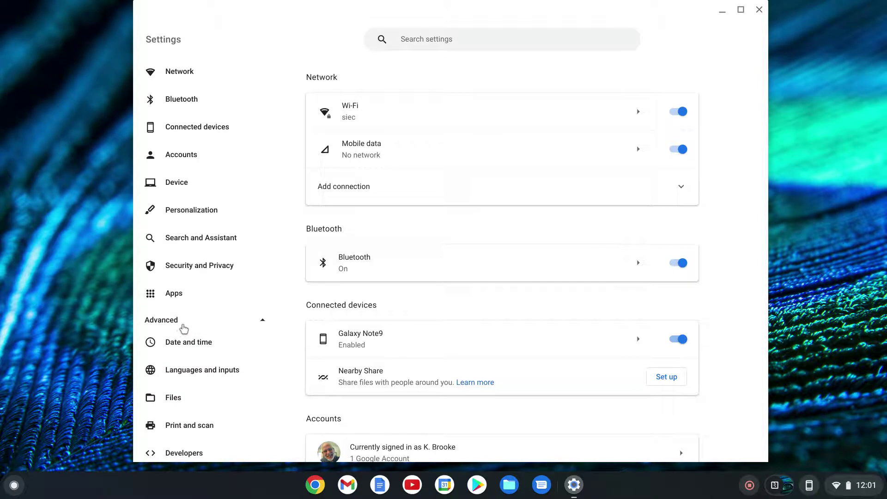
scroll(204, 320, down, 2)
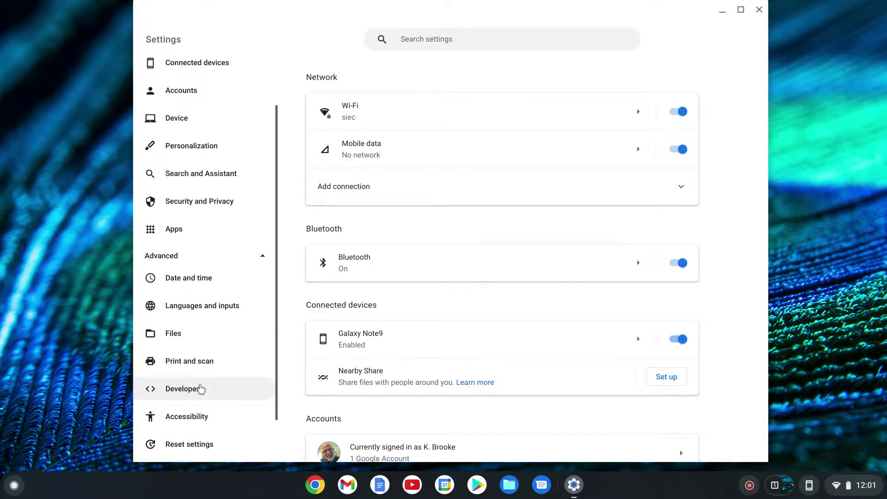
click(200, 388)
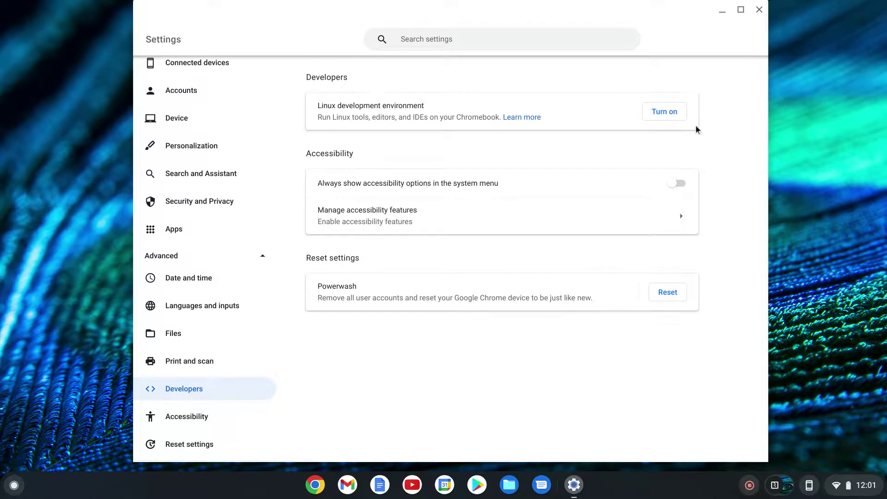
click(669, 113)
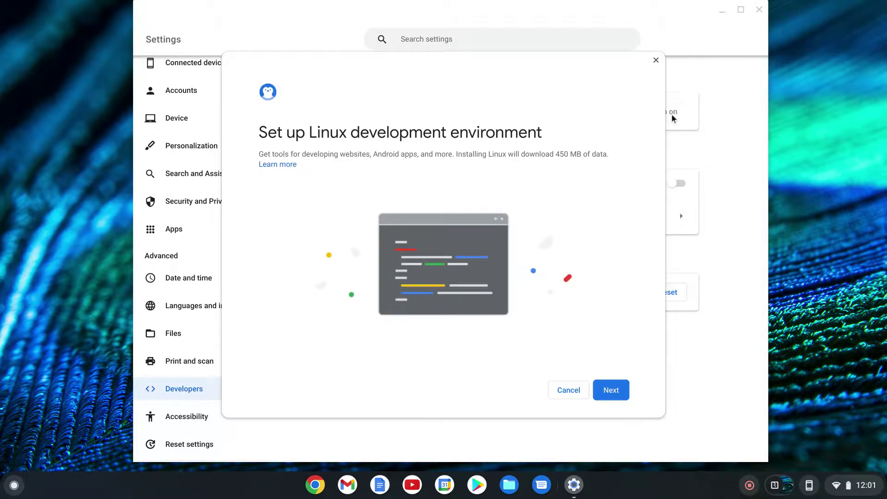
Replace the suggested Linux username with a shorter one, keep the 10.0 GB disk, and install.
click(614, 391)
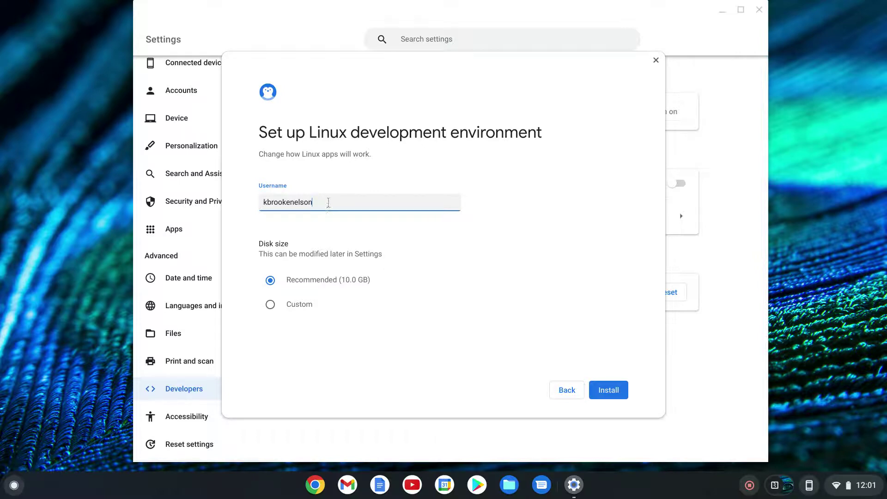
drag(329, 203, 260, 202)
text(brooke)
click(617, 391)
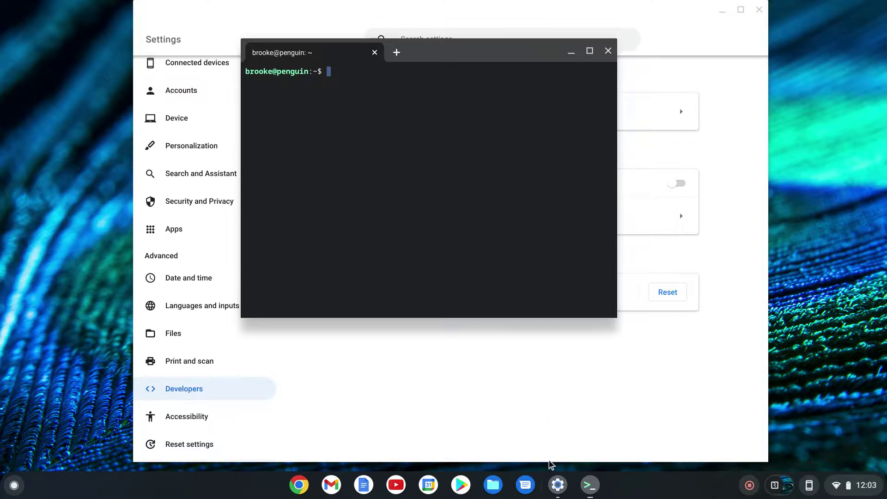
Pin the Terminal app to the shelf.
right_click(596, 488)
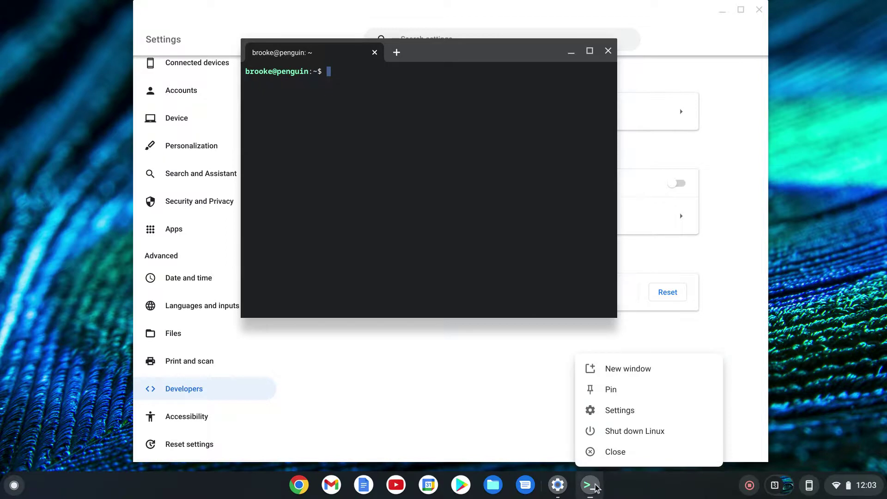
click(616, 391)
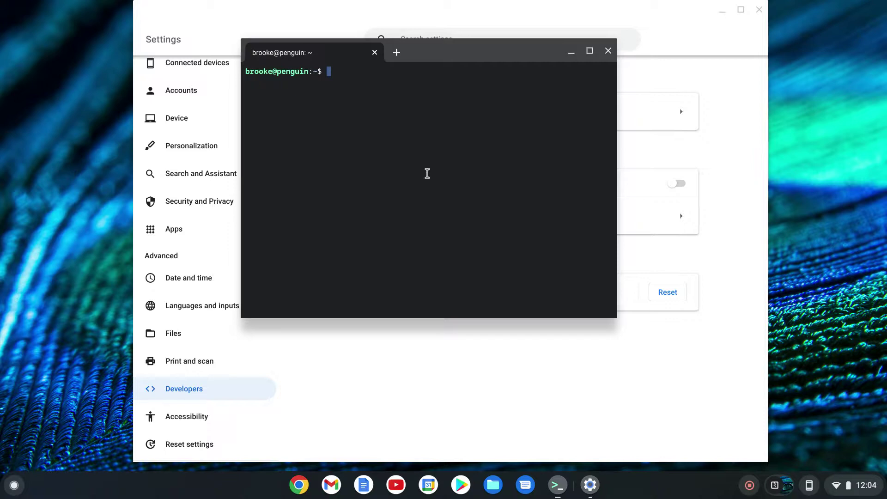
Run sudo apt update to refresh package lists, which reports 40 upgradable packages.
text(sudo a)
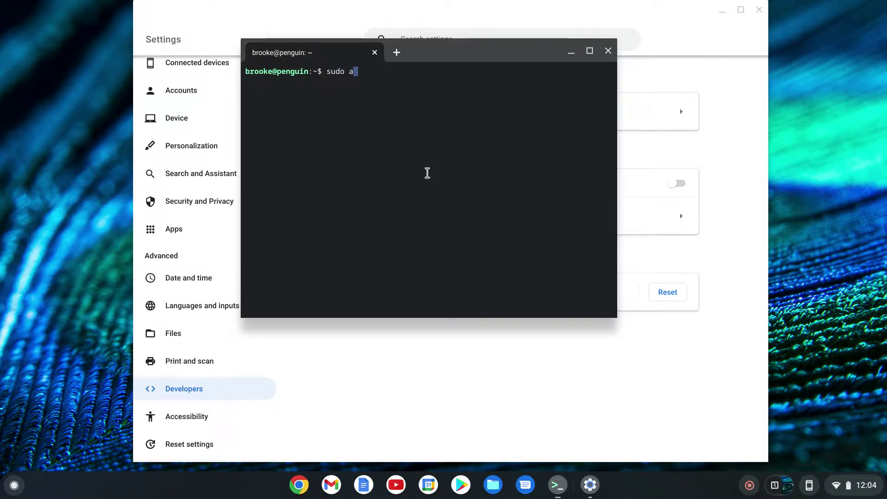
text(pt updat)
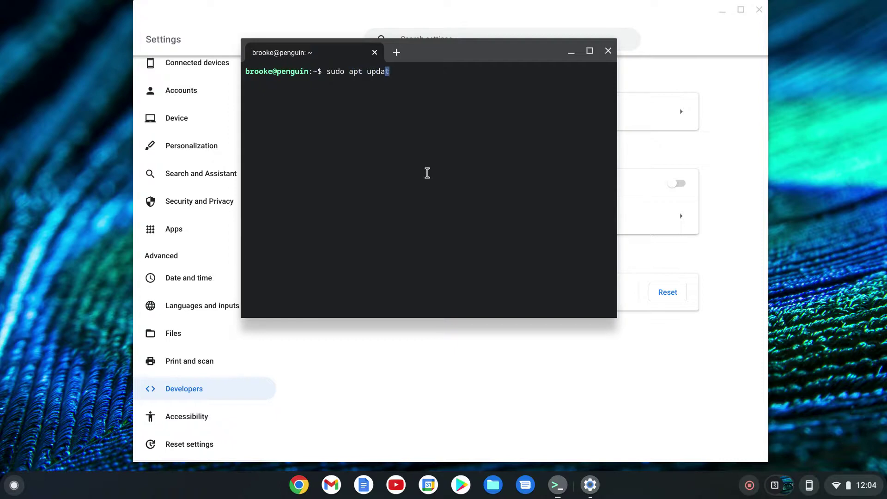
text(e)
key(Return)
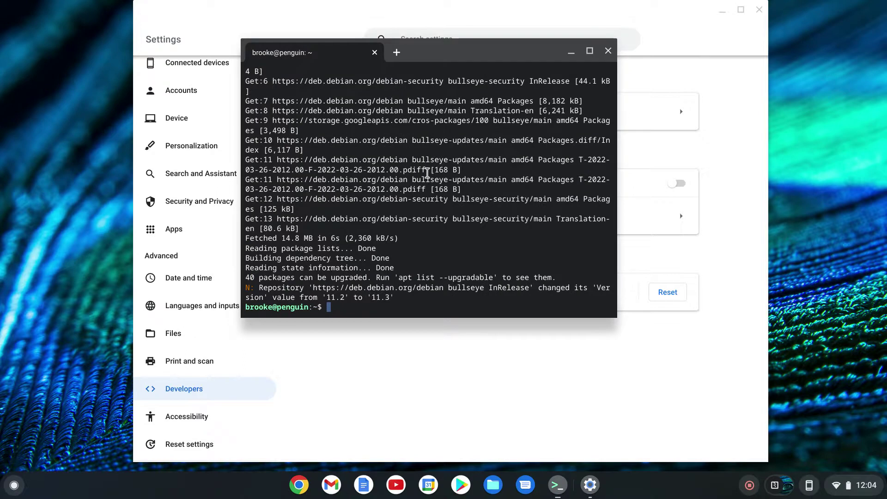
key(Up)
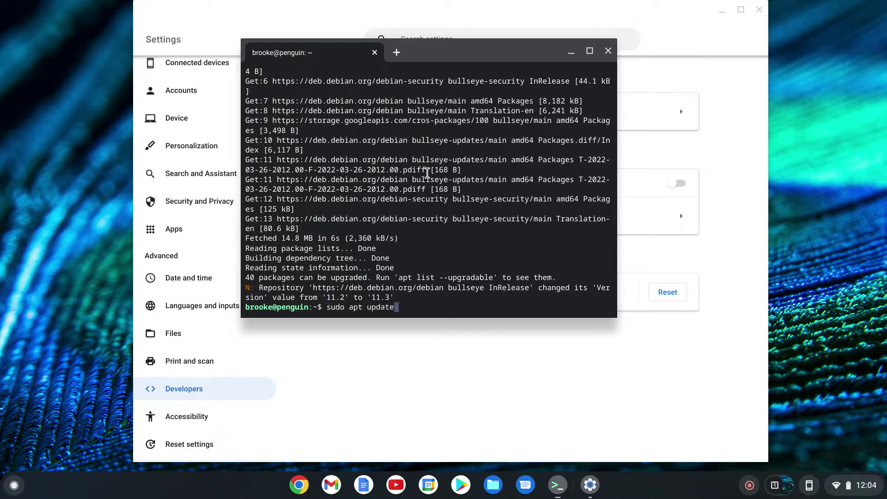
Edit the recalled command to sudo apt upgrade, run it, and confirm with y.
key(BackSpace)
key(BackSpace)
key(BackSpace)
key(BackSpace)
text(grade)
key(Return)
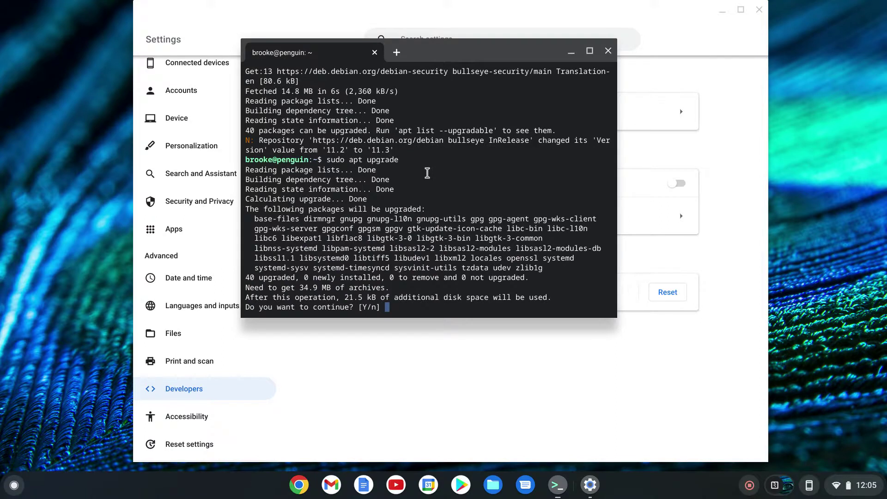
text(y)
key(Return)
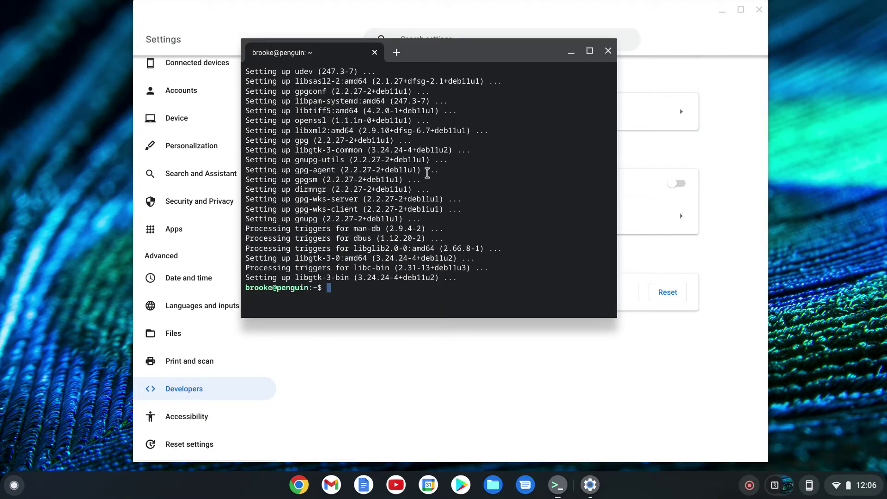
Run sudo apt dist-upgrade, which reports 0 upgraded and 0 newly installed.
text(sudo apt upgrade)
key(Left)
key(Left)
key(Left)
key(Left)
key(Left)
key(Left)
key(Left)
text(dist)
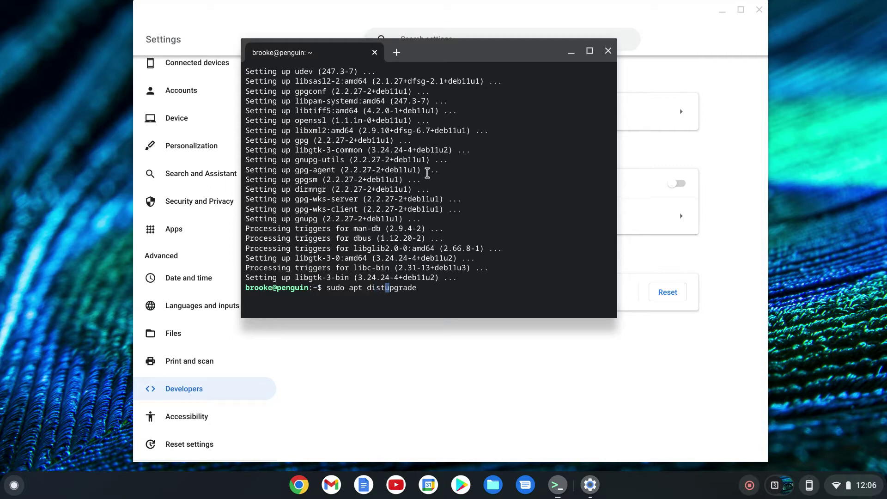
text(-)
key(Return)
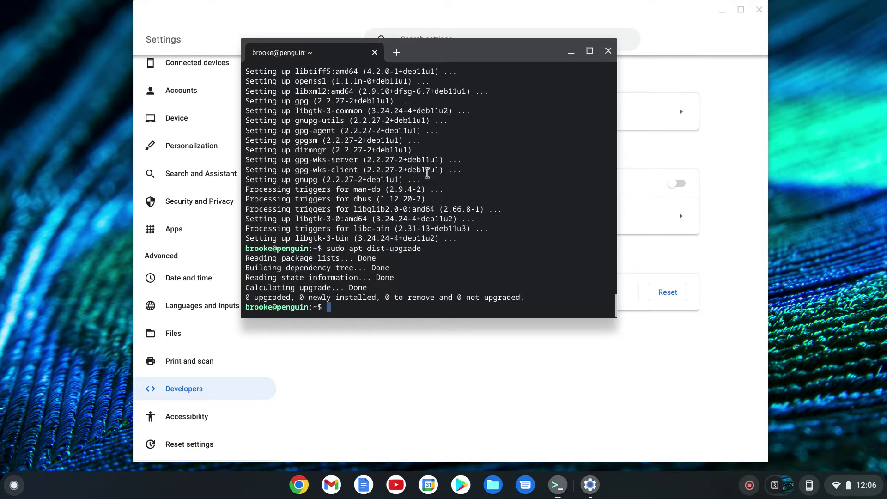